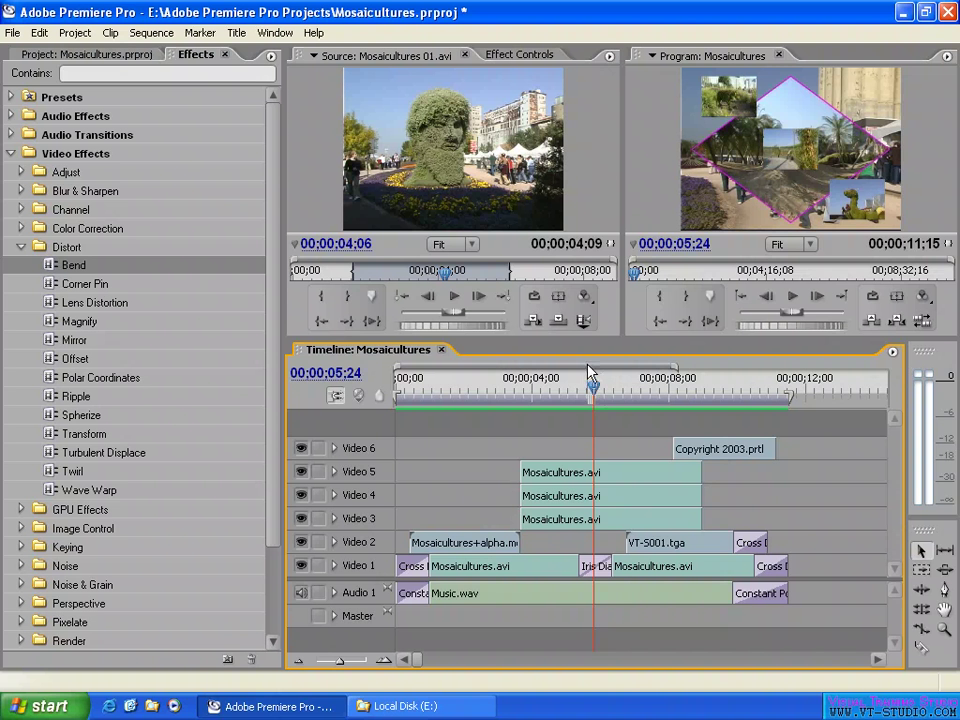
Show the Mosaicultures project's media list in place of the Effects panel
left_click(66, 56)
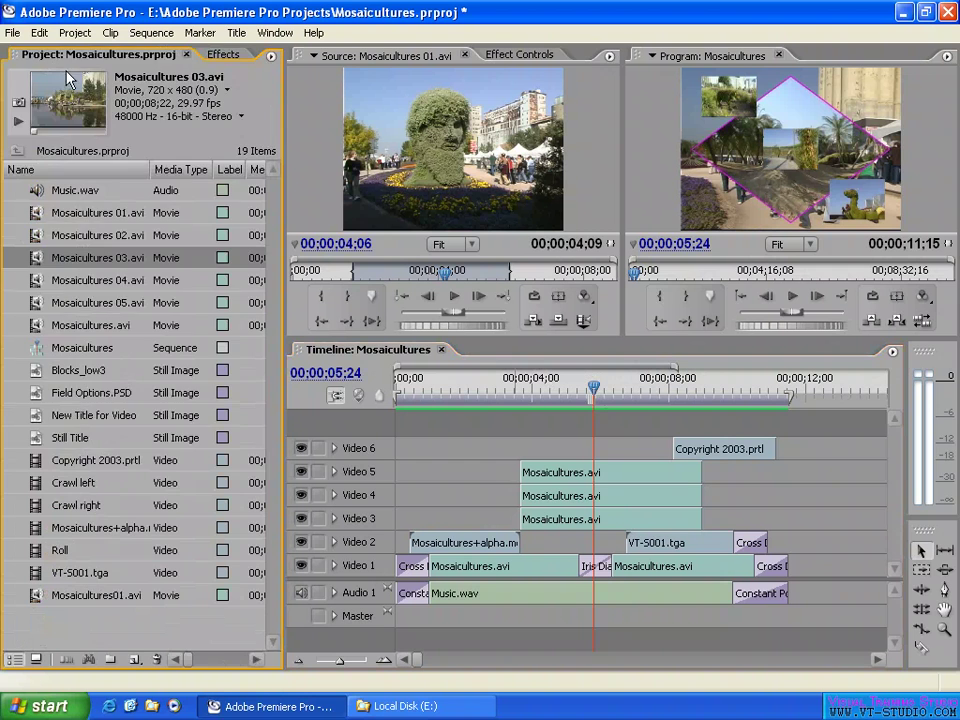
left_click(13, 32)
left_click(39, 32)
key("Escape")
Move the playhead to 00;00;06;07 and bring up the File > Export choices
left_click_drag(579, 385, 608, 385)
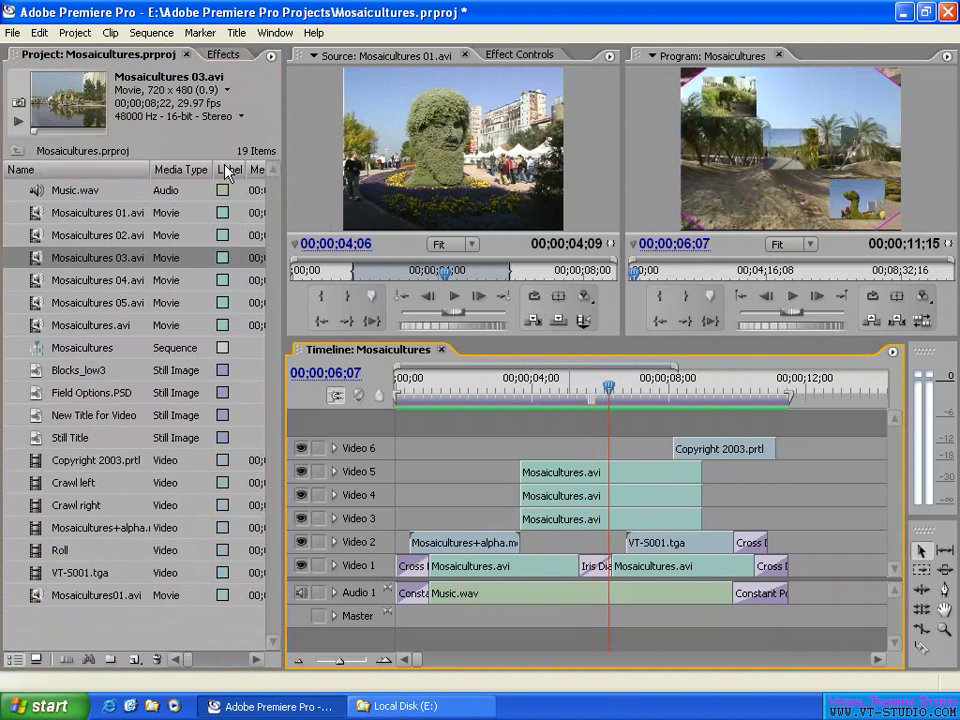
left_click(13, 32)
mouse_move(80, 325)
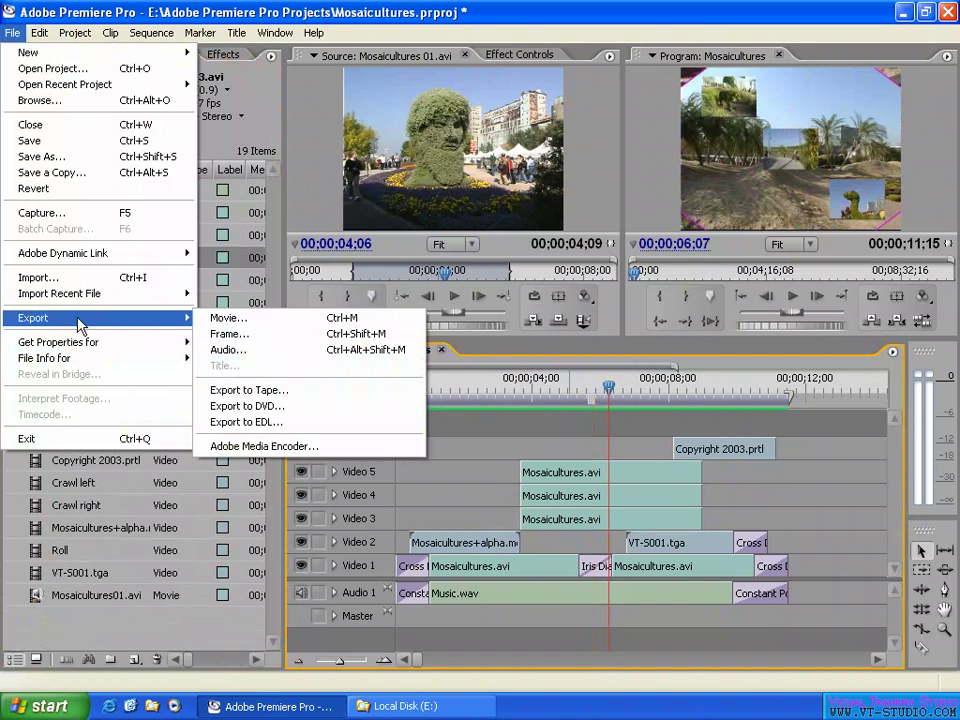
Choose Export to EDL to open the EDL Export Settings for the Mosaicultures sequence
left_click(290, 422)
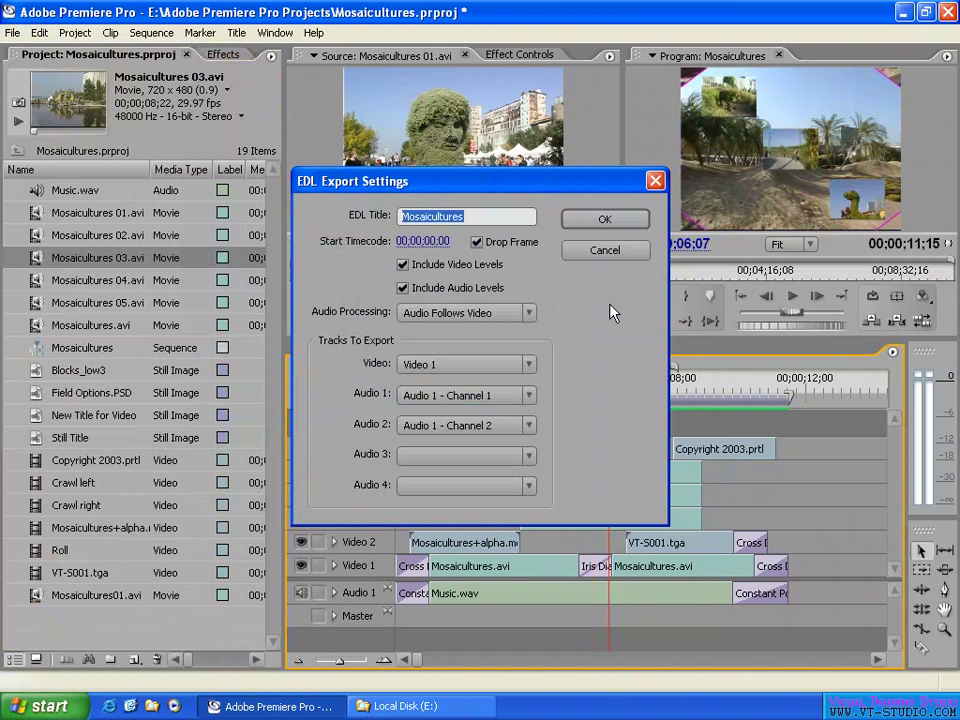
Move the EDL Export Settings dialog up-left, leaving Include Audio Levels enabled
left_click_drag(480, 181, 286, 132)
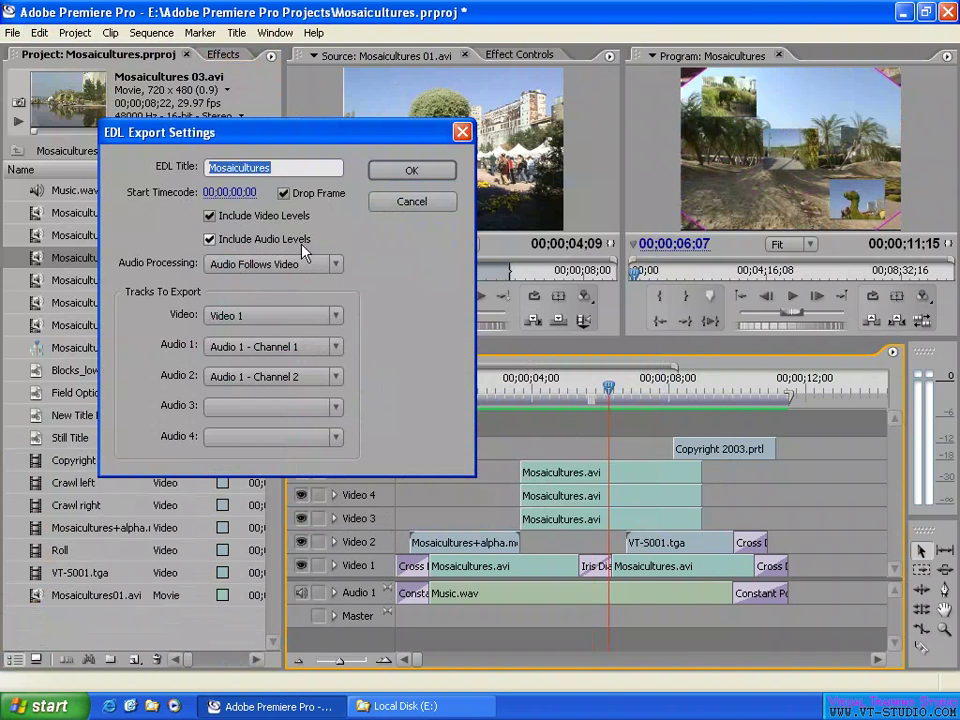
left_click(266, 241)
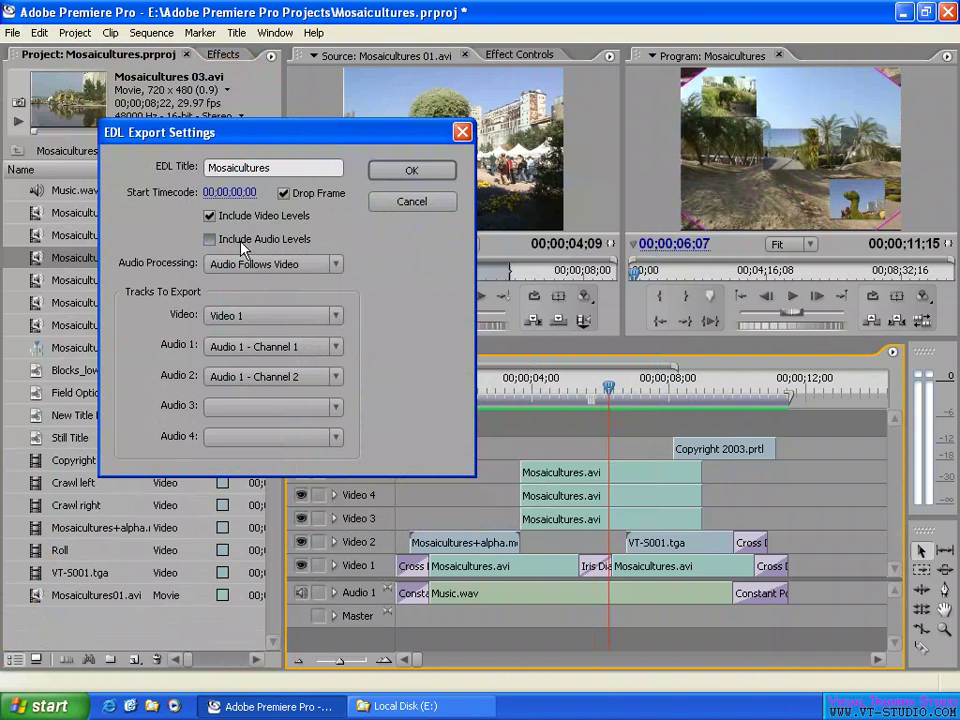
left_click(257, 234)
left_click(272, 265)
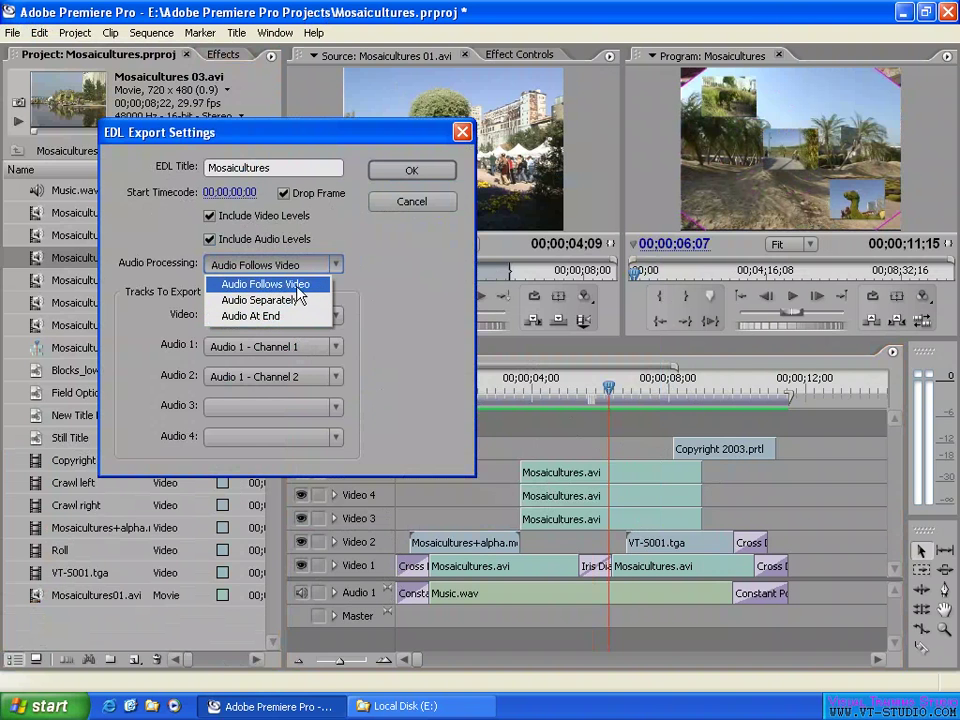
Set the EDL Audio Processing to Audio At End after briefly trying Audio Separately
left_click(275, 287)
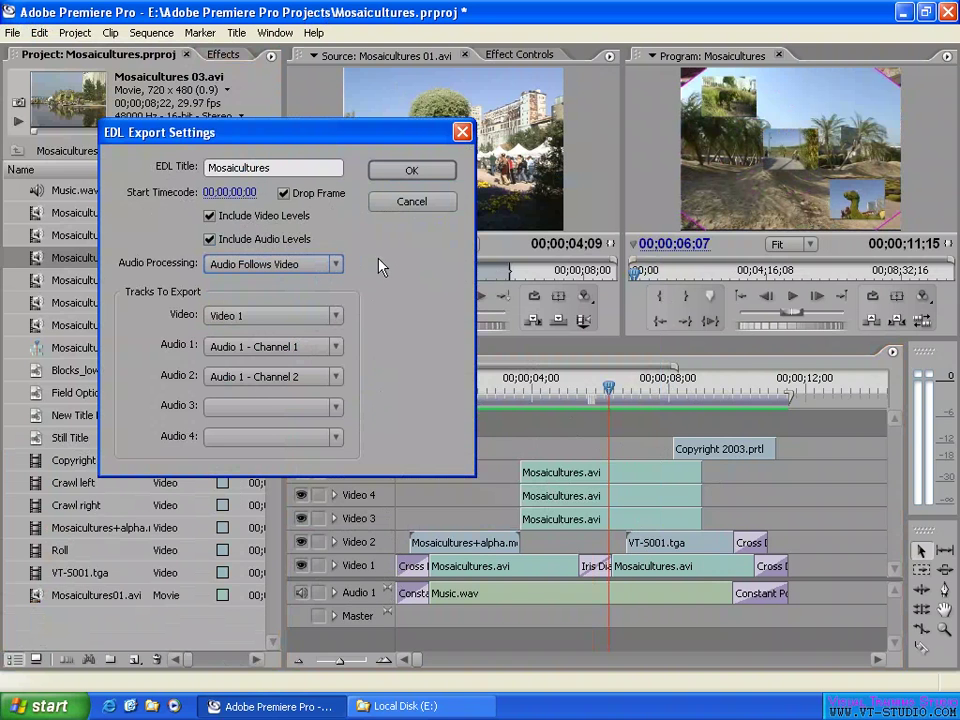
left_click(334, 265)
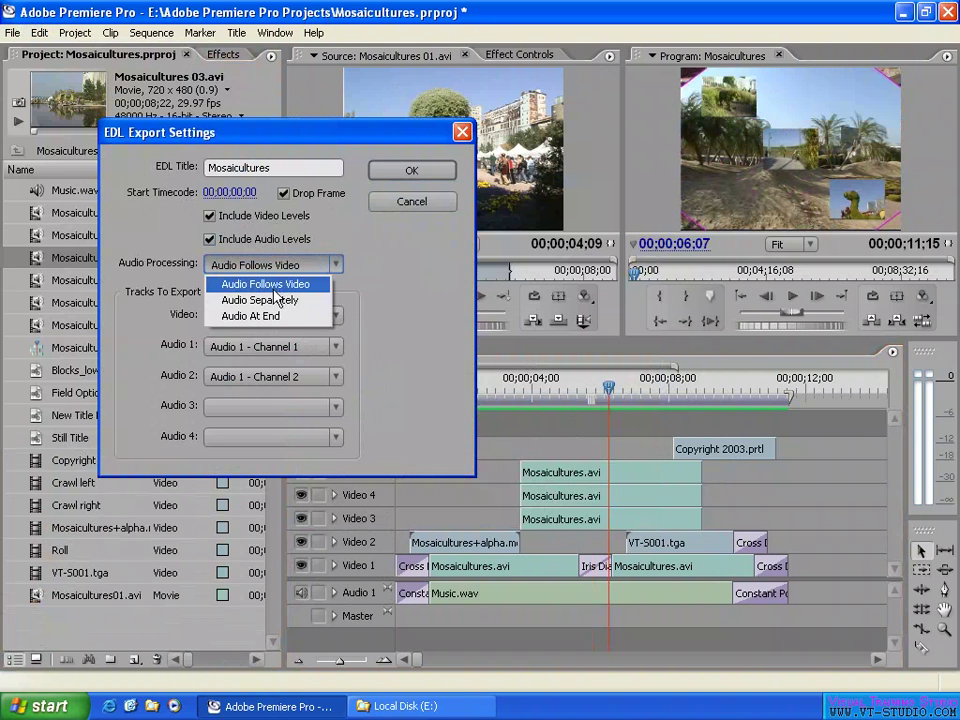
left_click(405, 267)
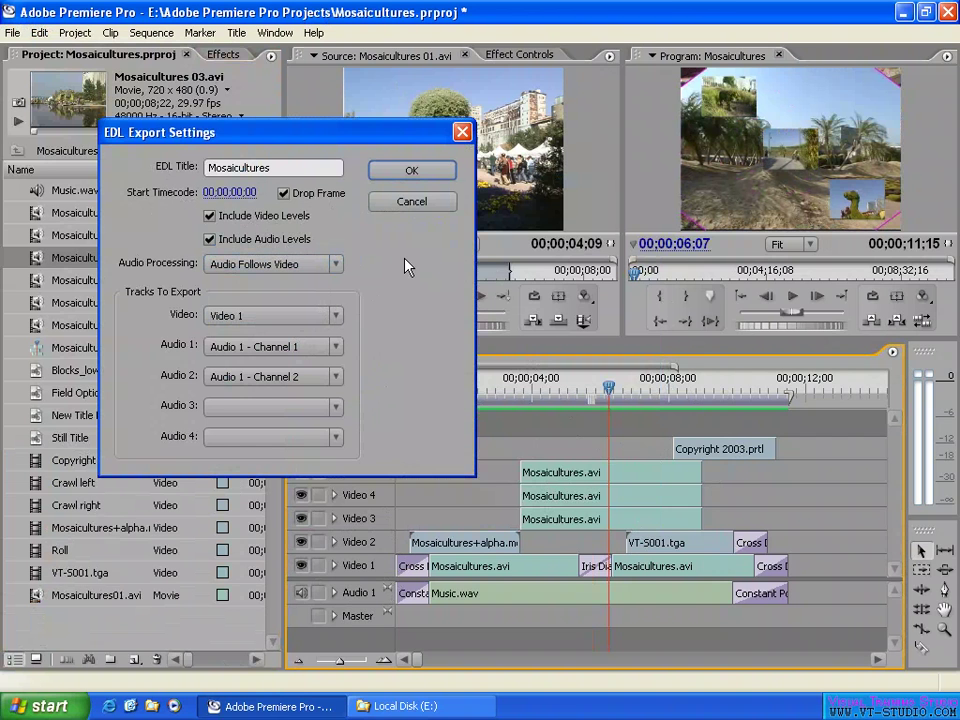
left_click(290, 266)
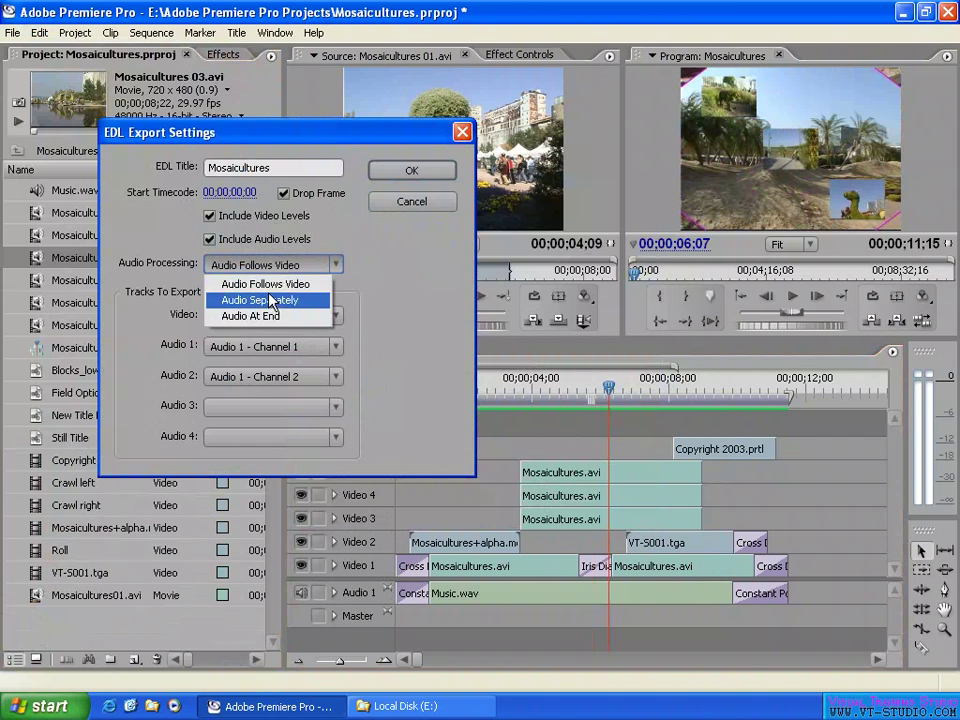
left_click(274, 288)
left_click(285, 266)
left_click(271, 310)
left_click(268, 265)
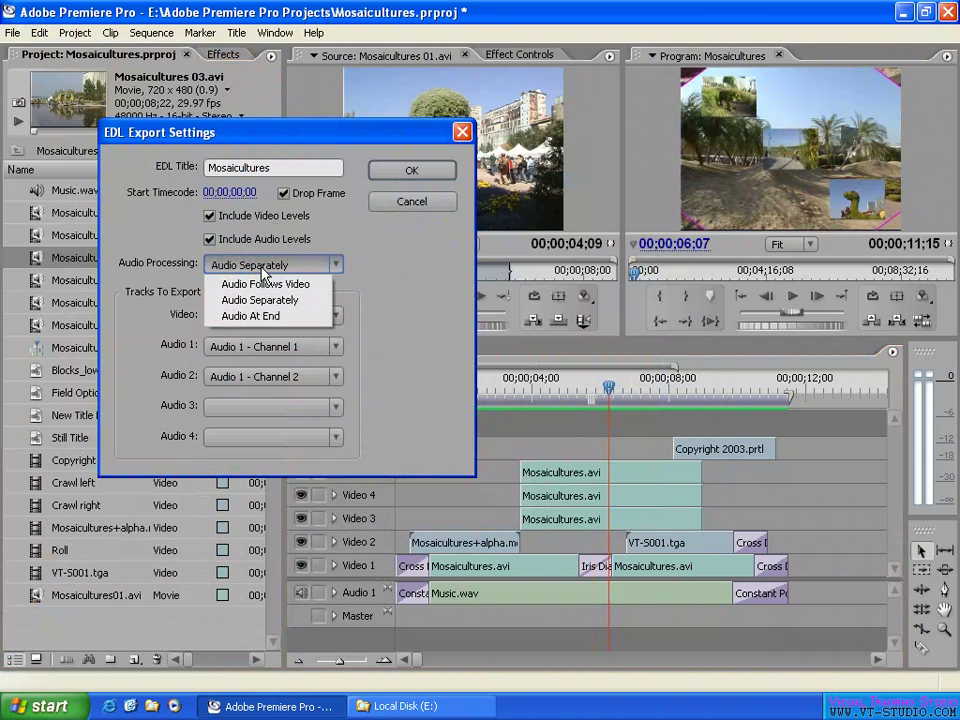
left_click(262, 316)
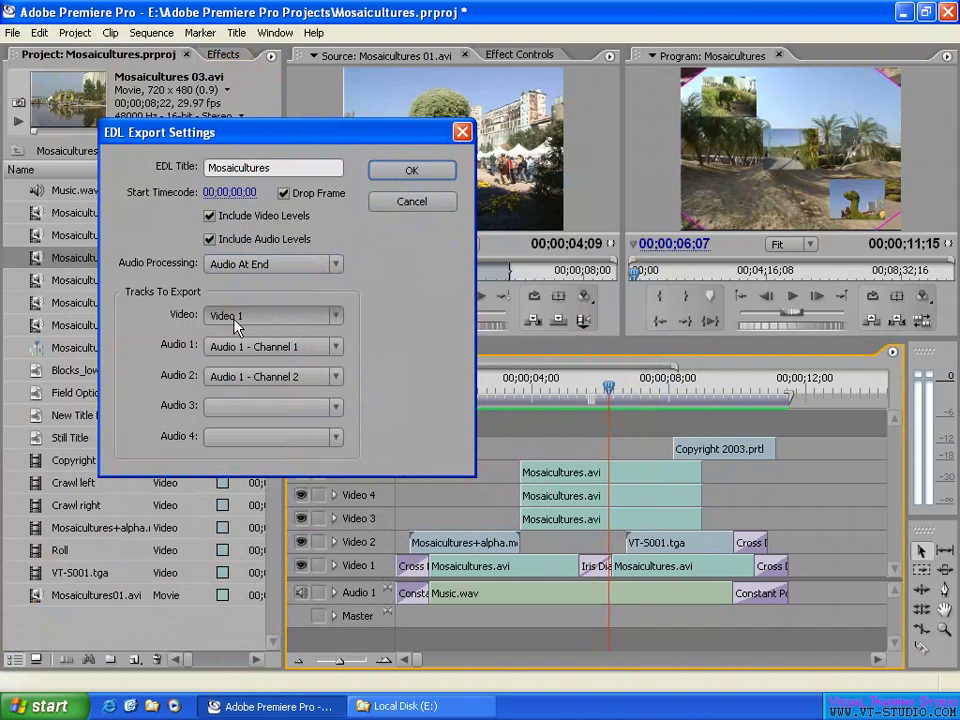
Keep Video 1 as the exported video track under Tracks To Export, moving the dialog higher
left_click(207, 316)
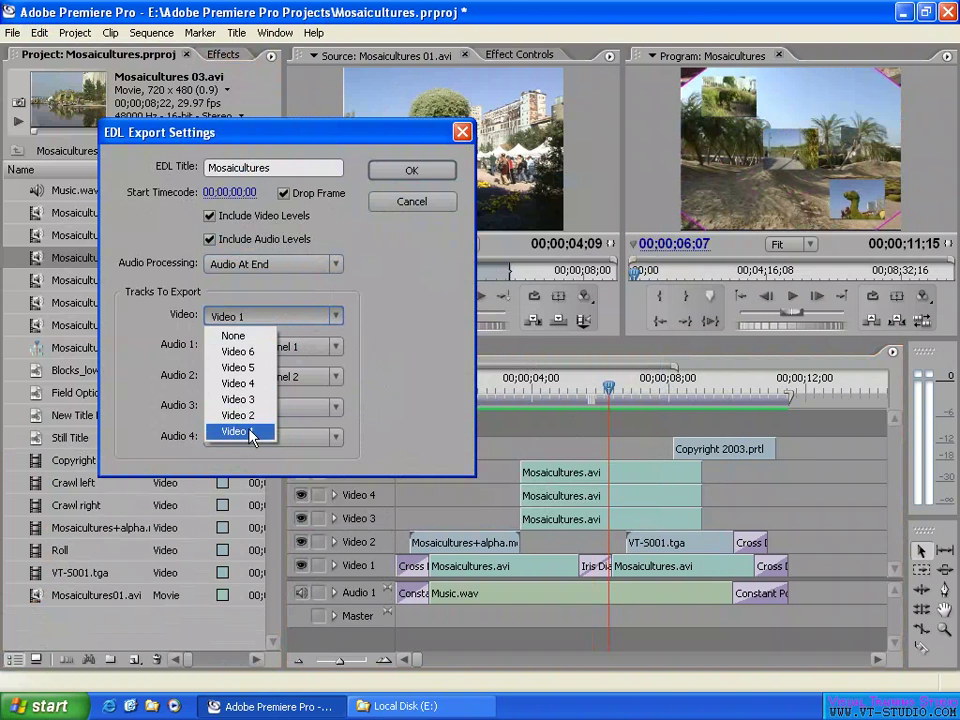
left_click(369, 318)
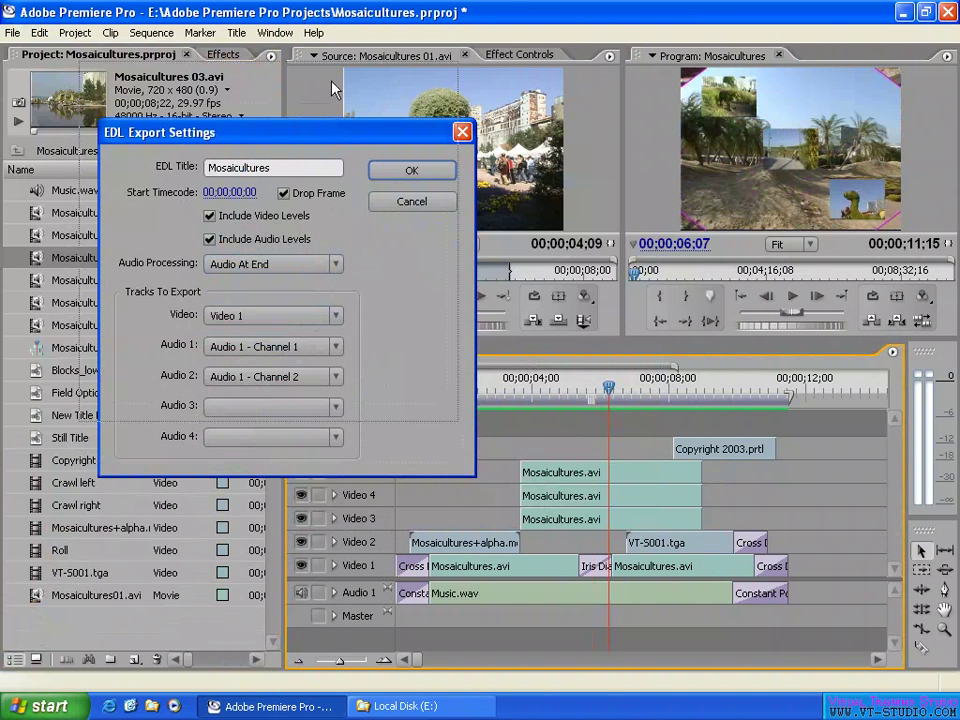
left_click_drag(388, 132, 355, 56)
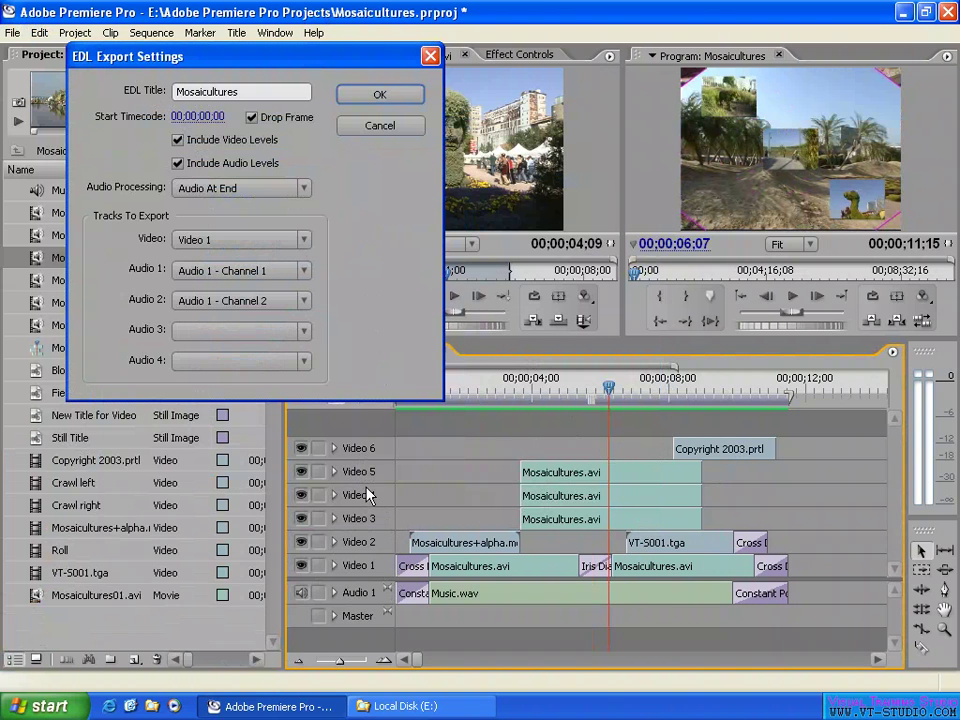
left_click(255, 241)
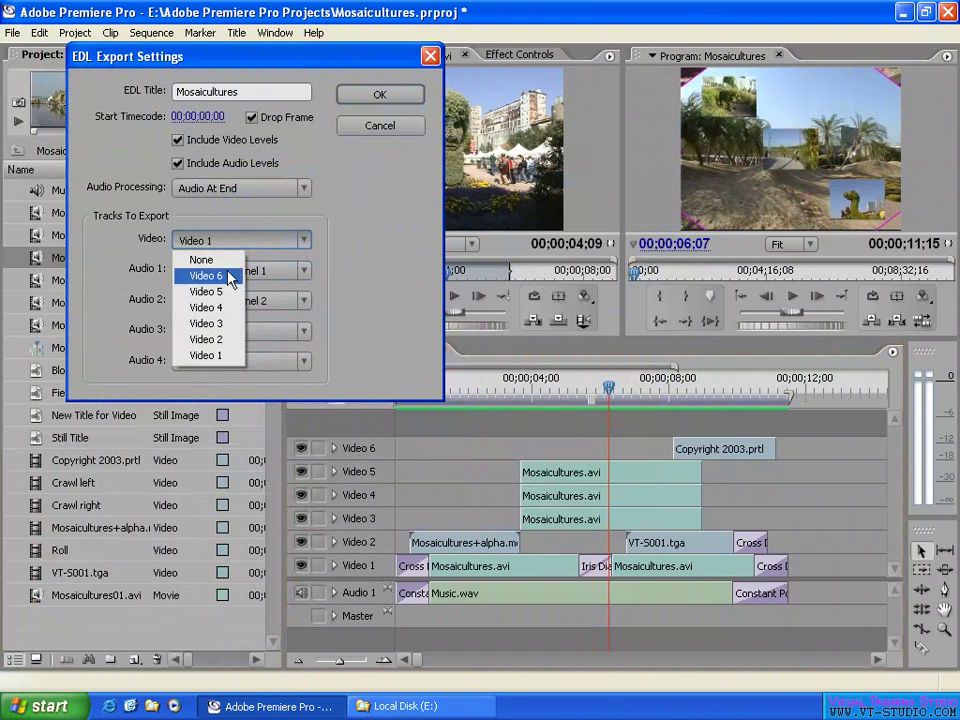
left_click(218, 357)
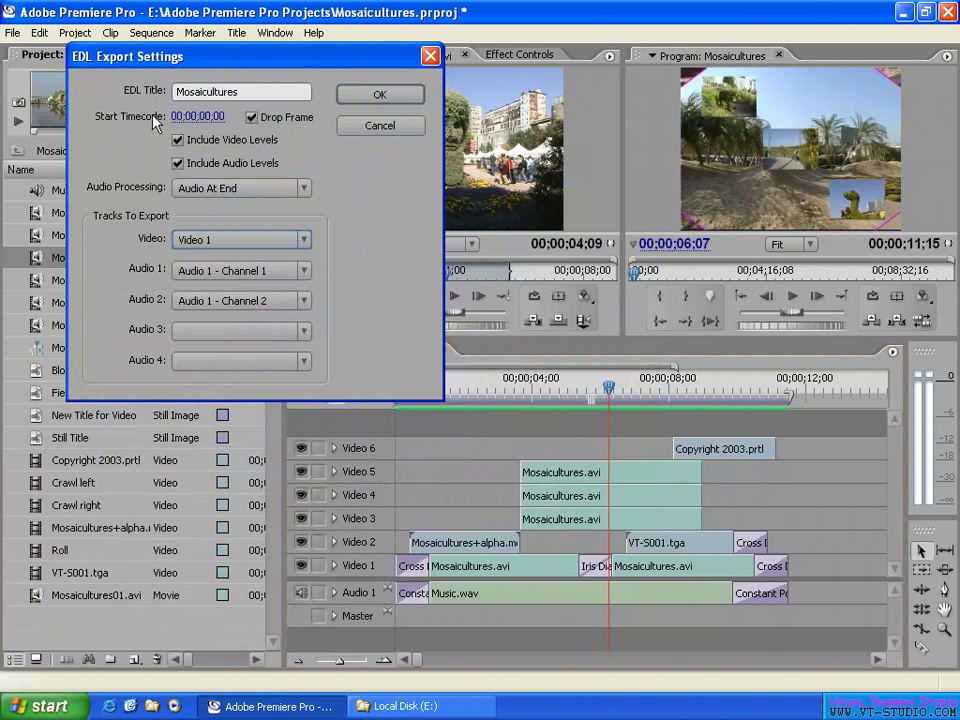
left_click(268, 245)
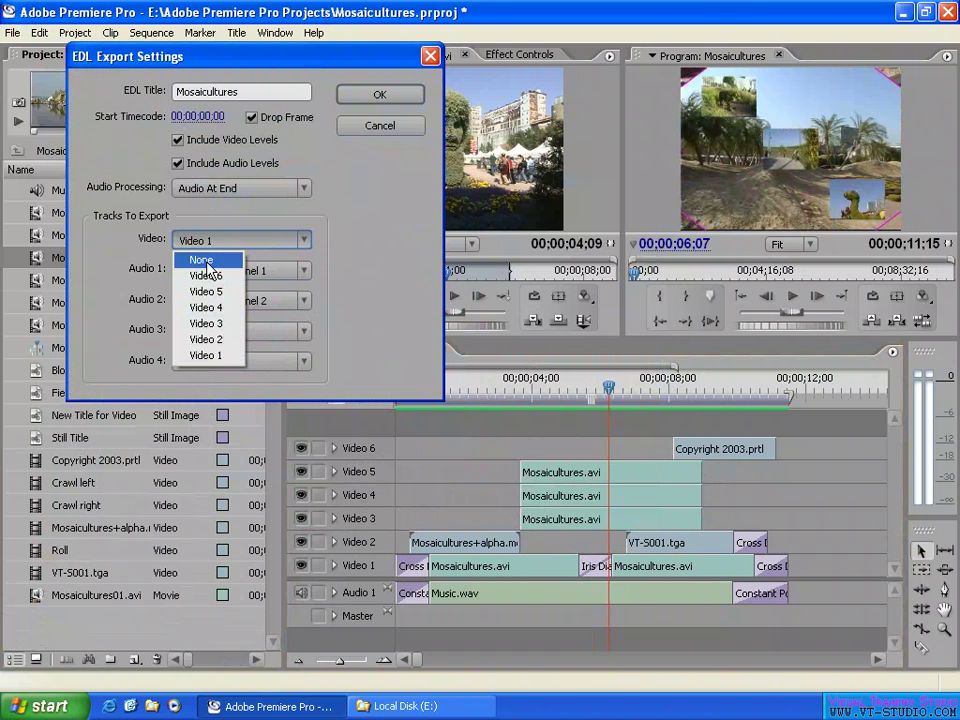
left_click(210, 355)
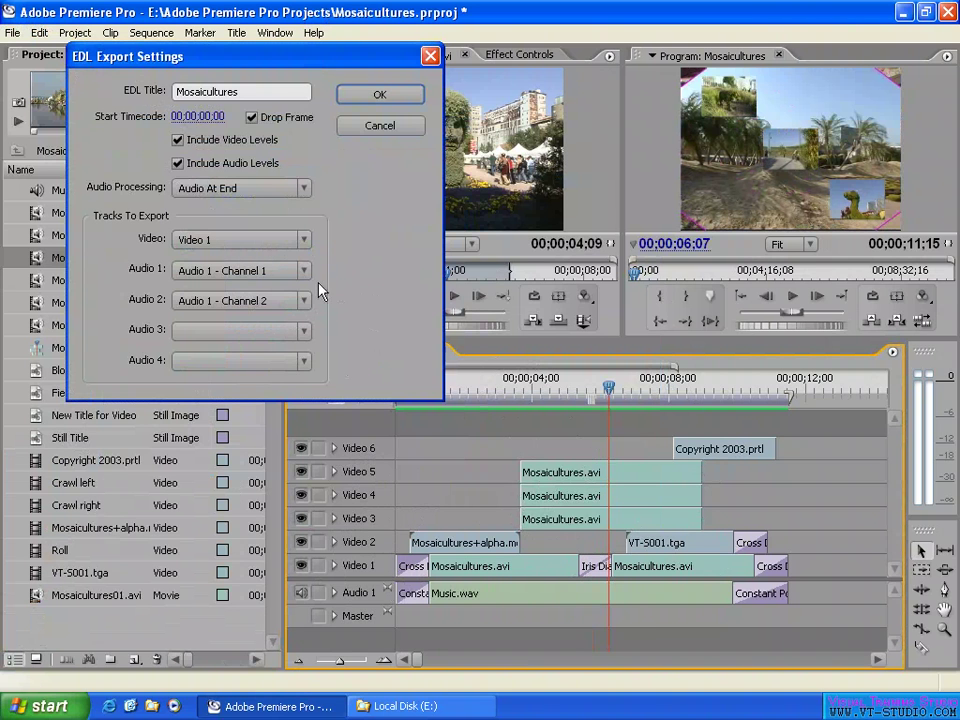
Set the first audio track to Audio 1 - Channel 1
left_click(247, 274)
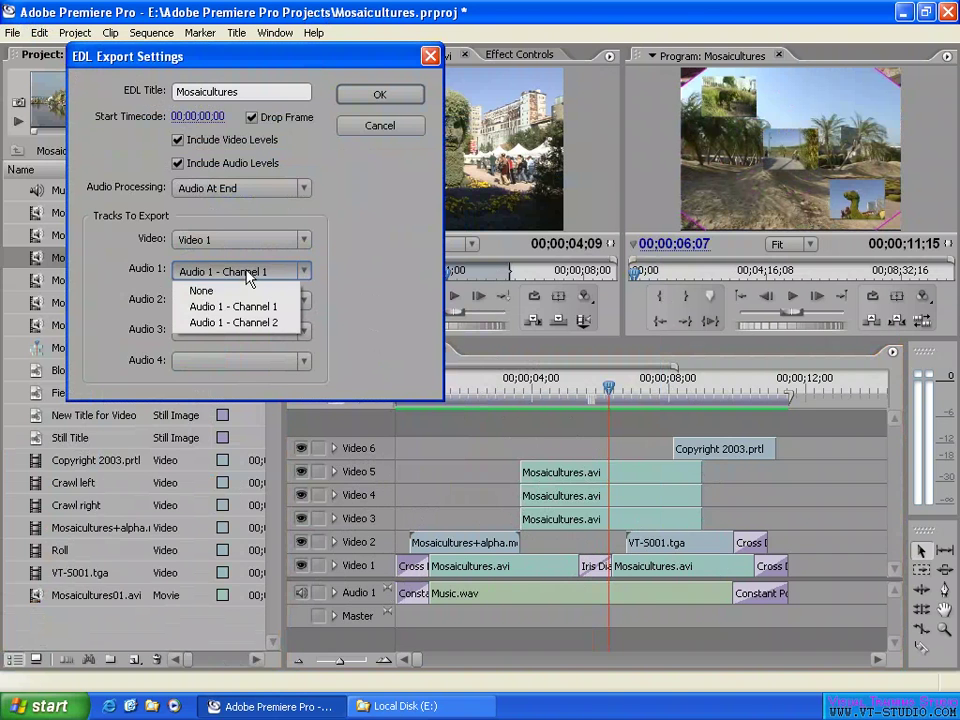
left_click(246, 291)
left_click(252, 272)
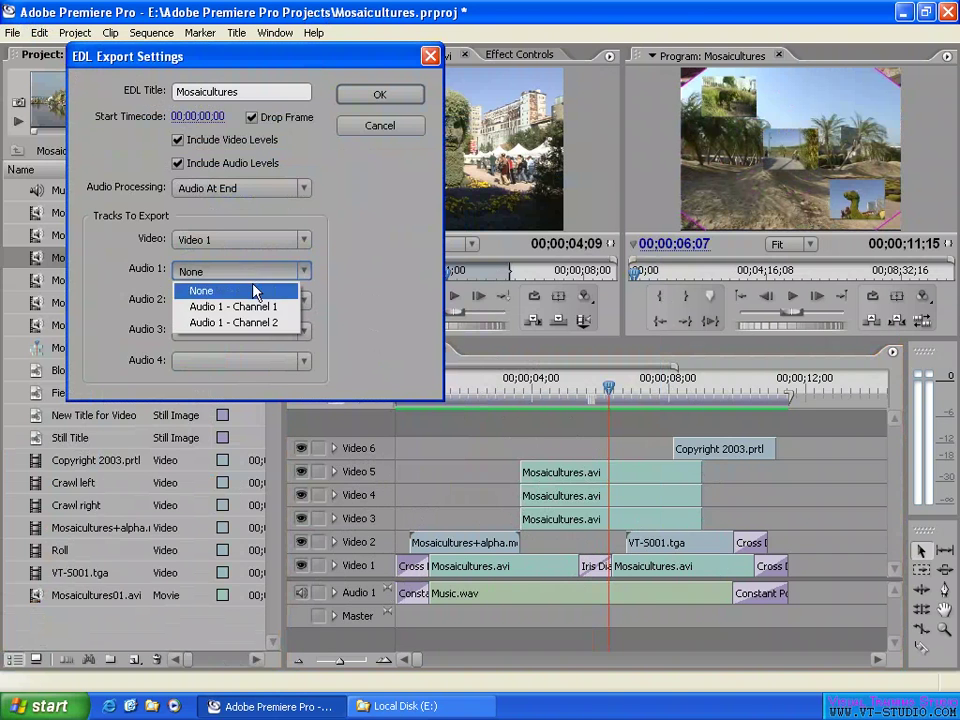
left_click(274, 307)
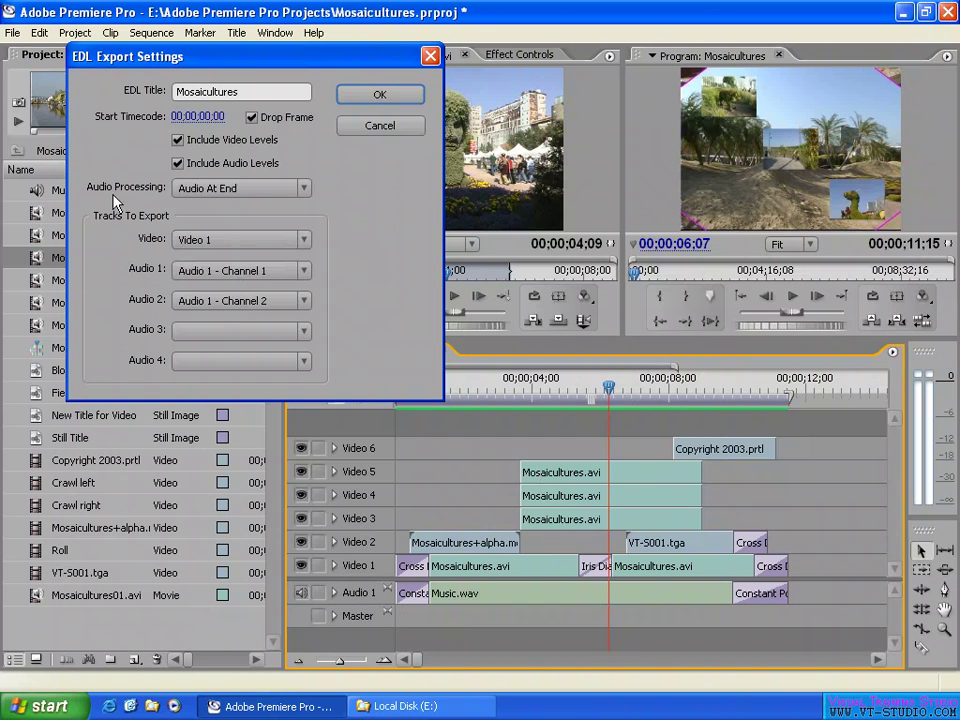
Switch Audio Processing back to Audio Follows Video and confirm the EDL settings with OK
left_click(263, 188)
left_click(240, 207)
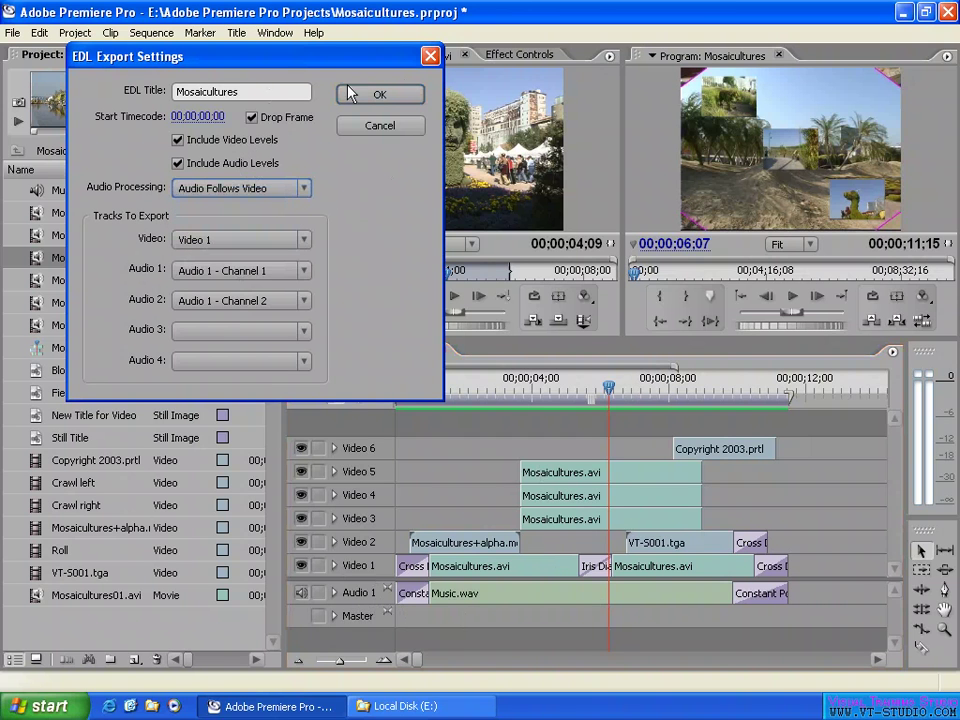
double_click(263, 98)
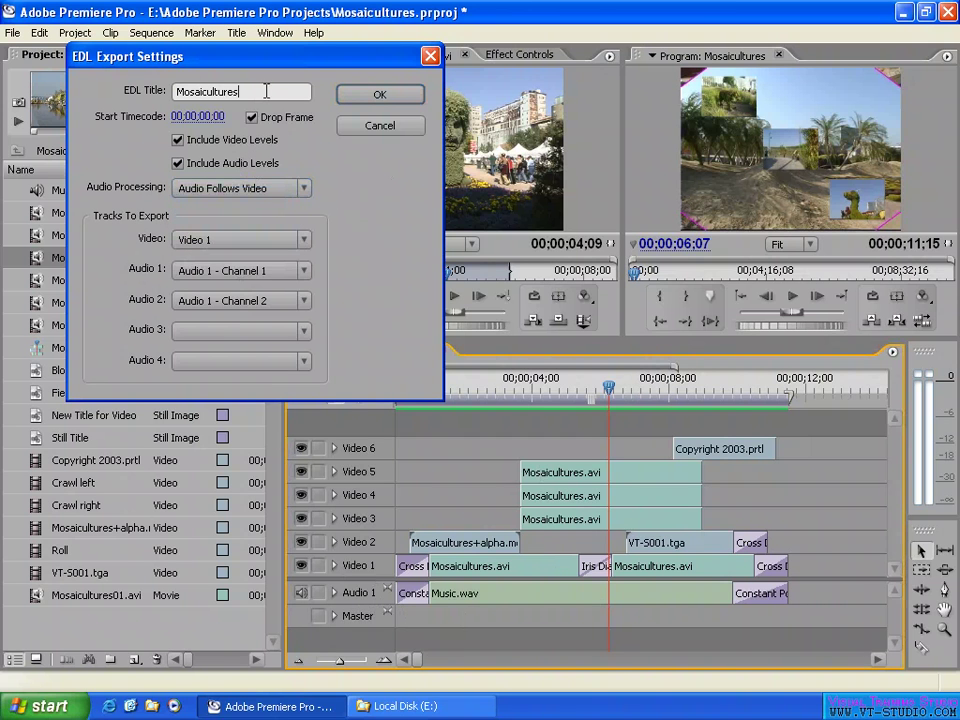
left_click(380, 95)
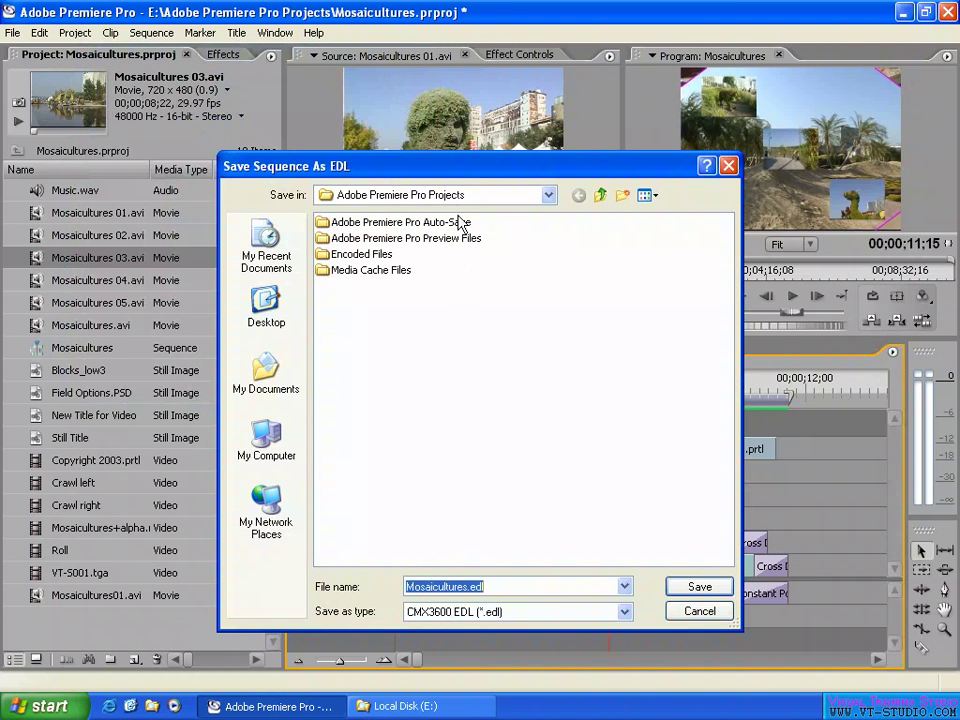
Save Mosaicultures.edl as a CMX3600 EDL (*.edl) file on Local Disk (E:)
left_click(455, 198)
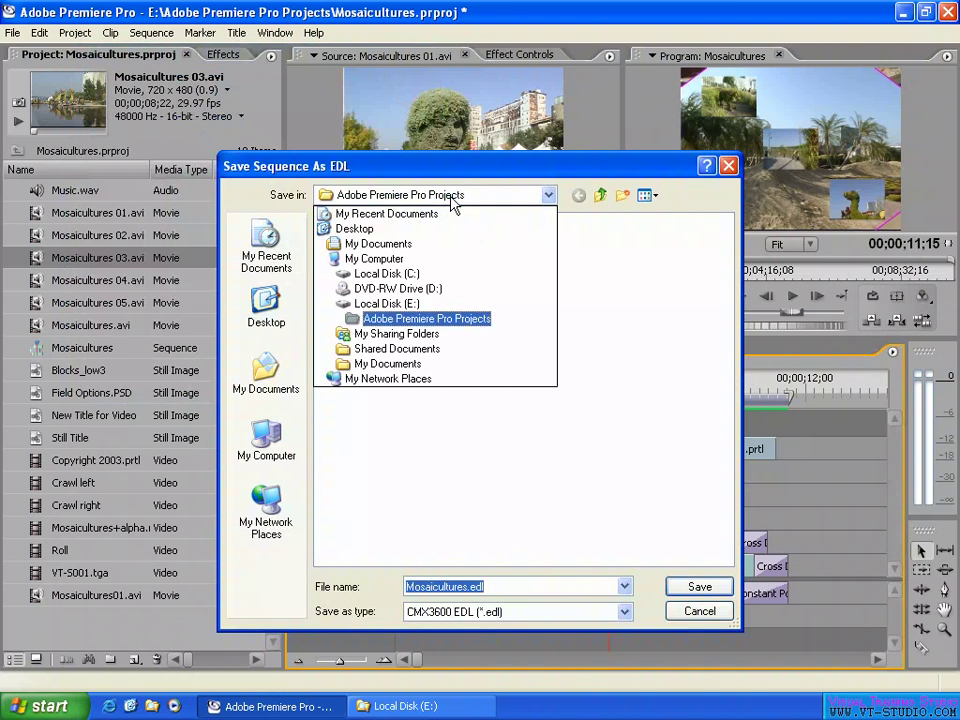
left_click(400, 306)
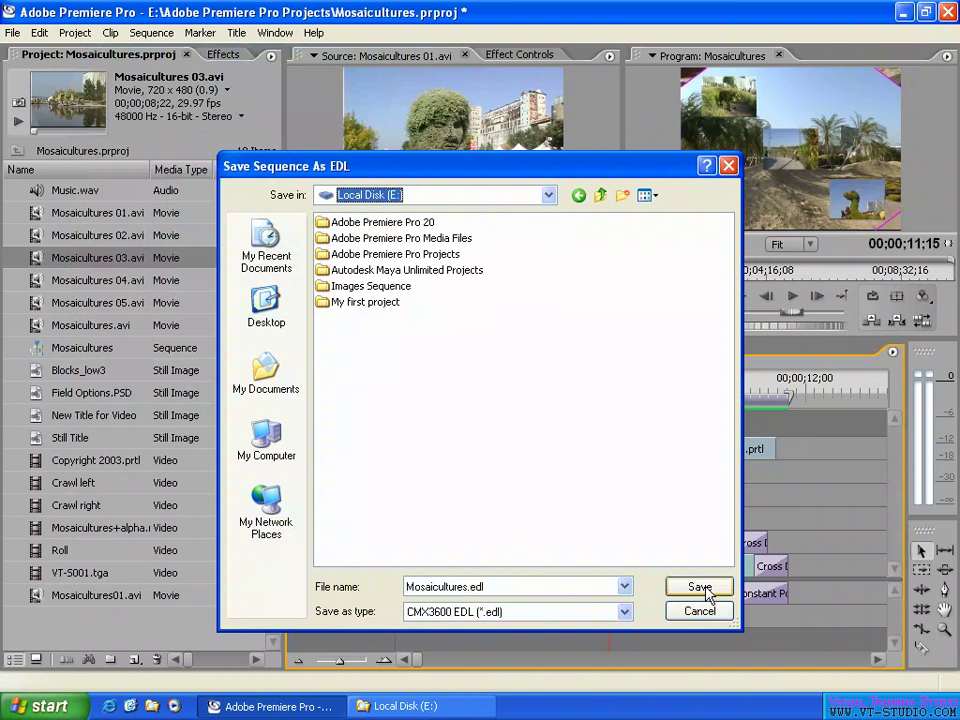
left_click(624, 612)
left_click(625, 614)
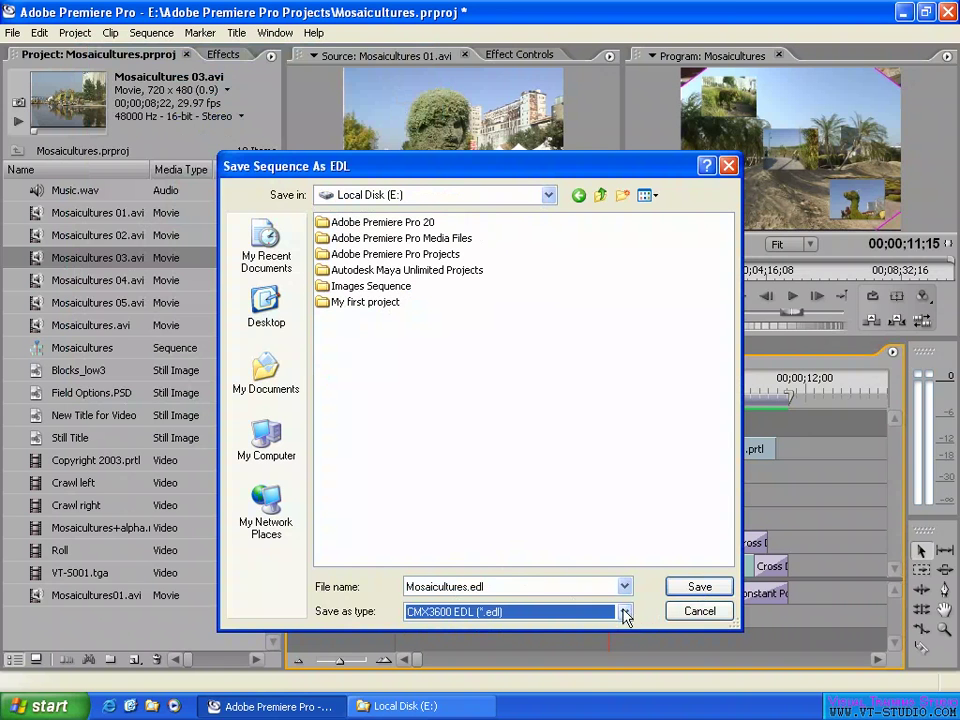
left_click(697, 607)
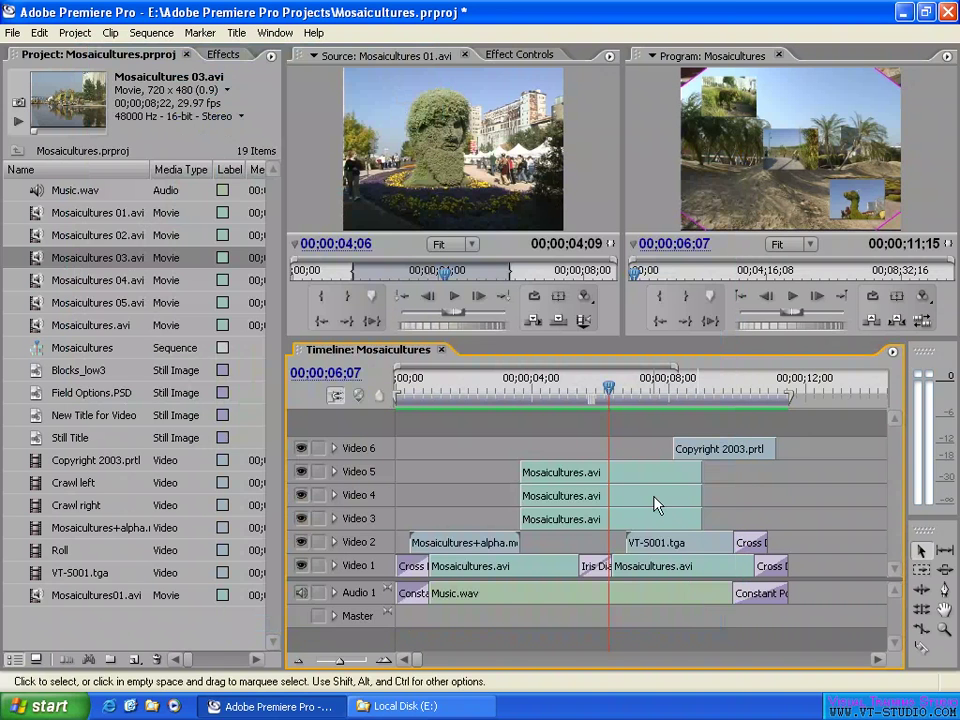
Verify Mosaicultures.edl (2 KB) on Local Disk (E:), then move Premiere's playhead back to 00;00;05;11
left_click(428, 706)
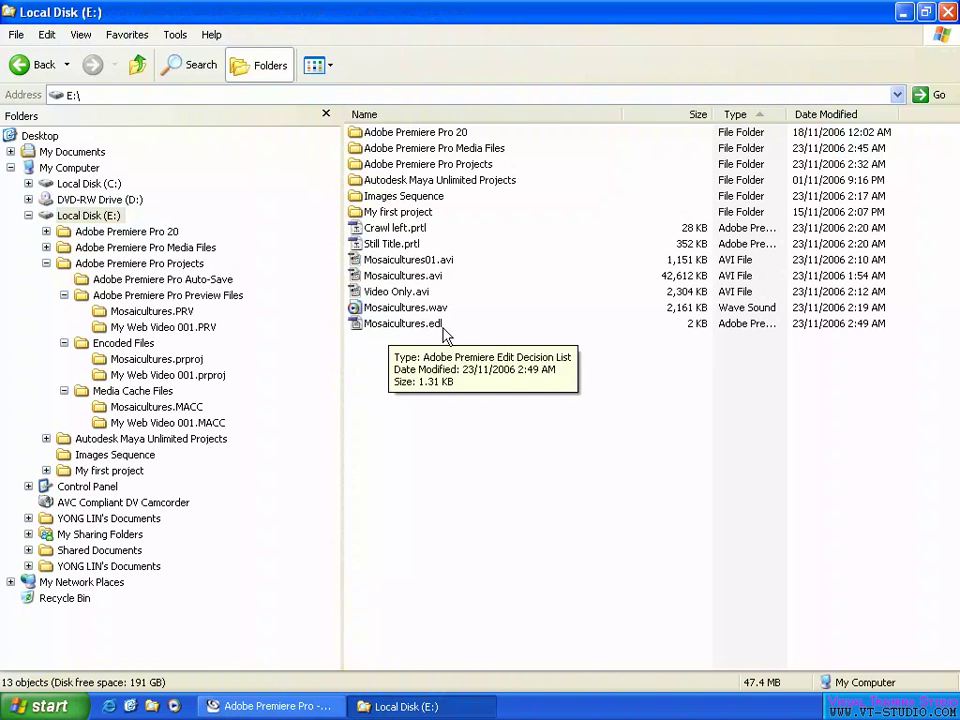
left_click(408, 325)
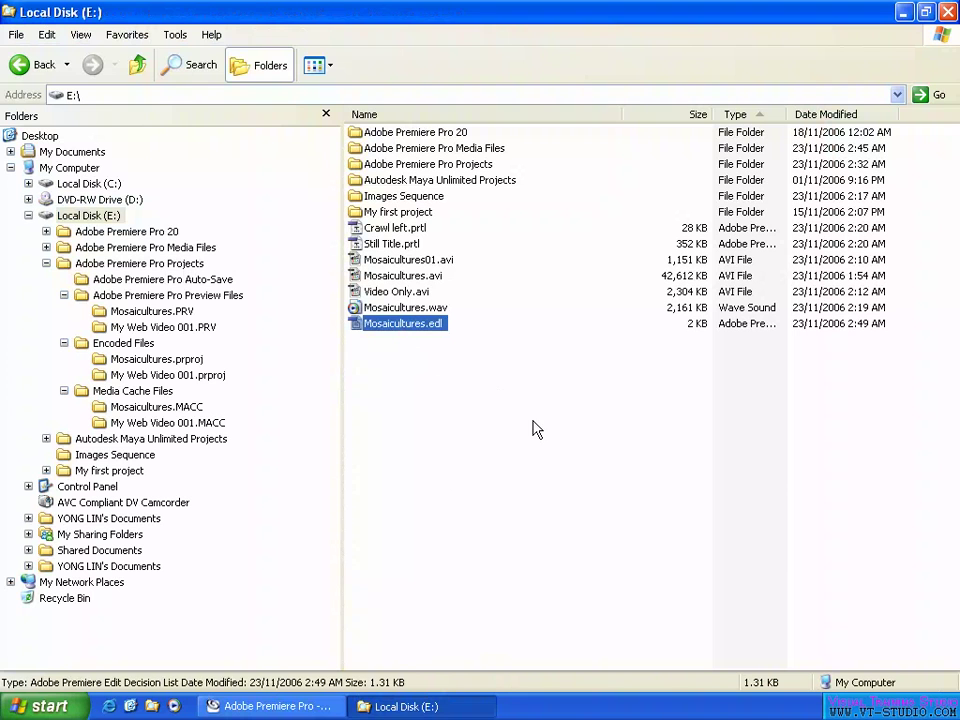
left_click(485, 417)
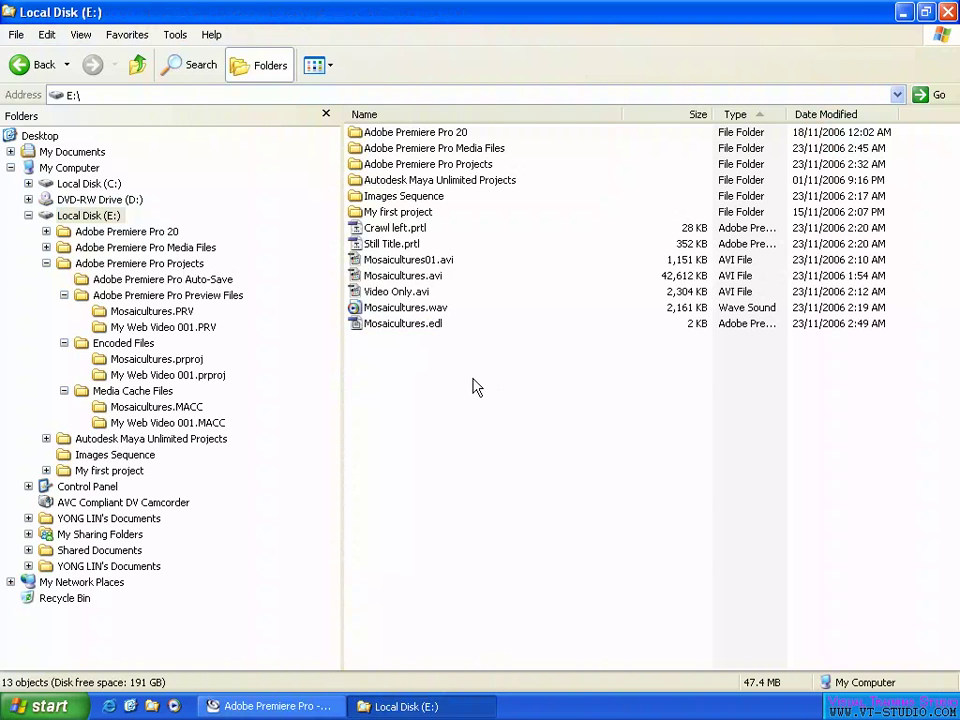
left_click(396, 327)
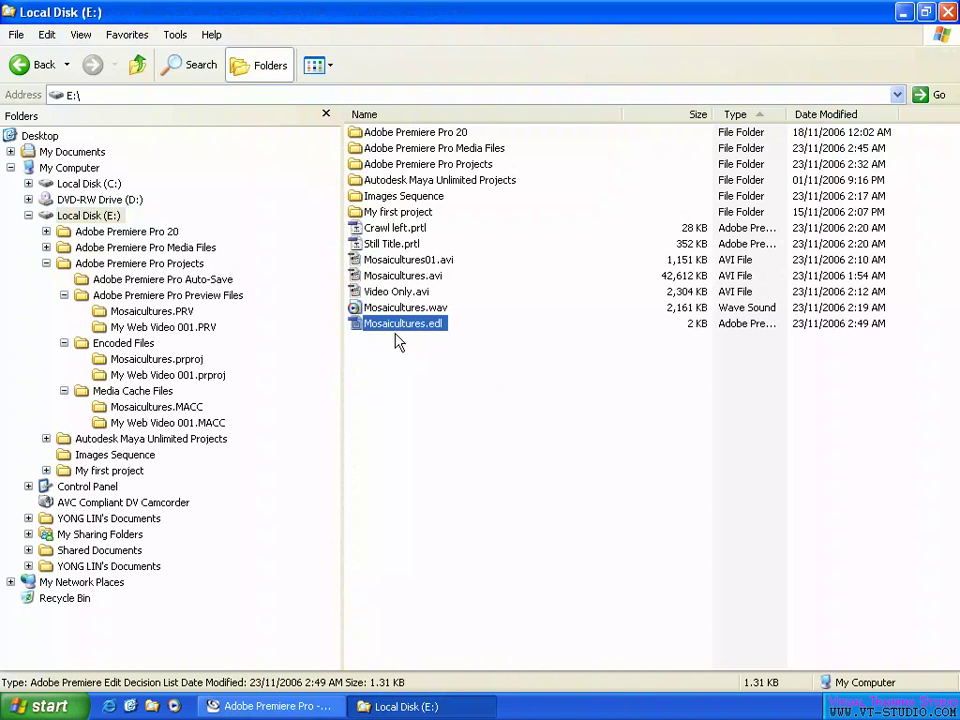
left_click(268, 706)
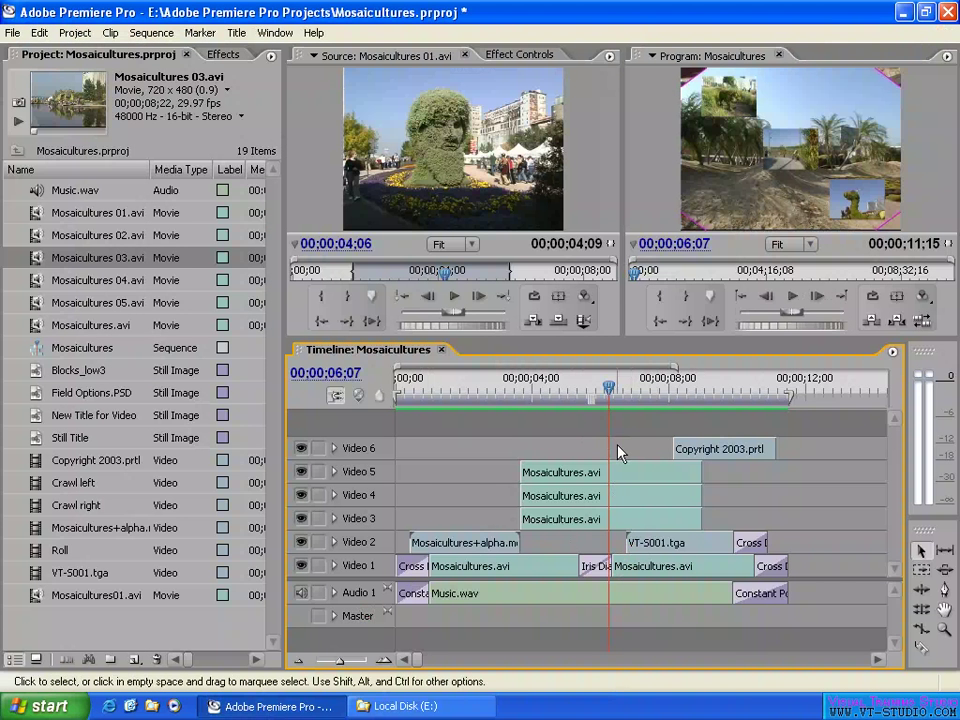
key("Page_Up")
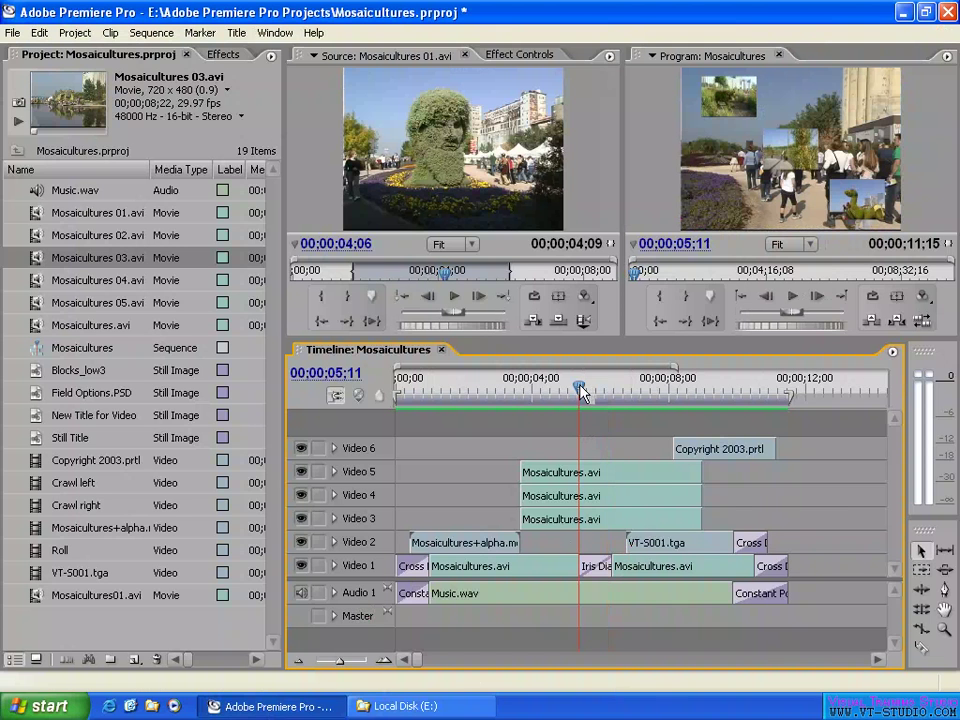